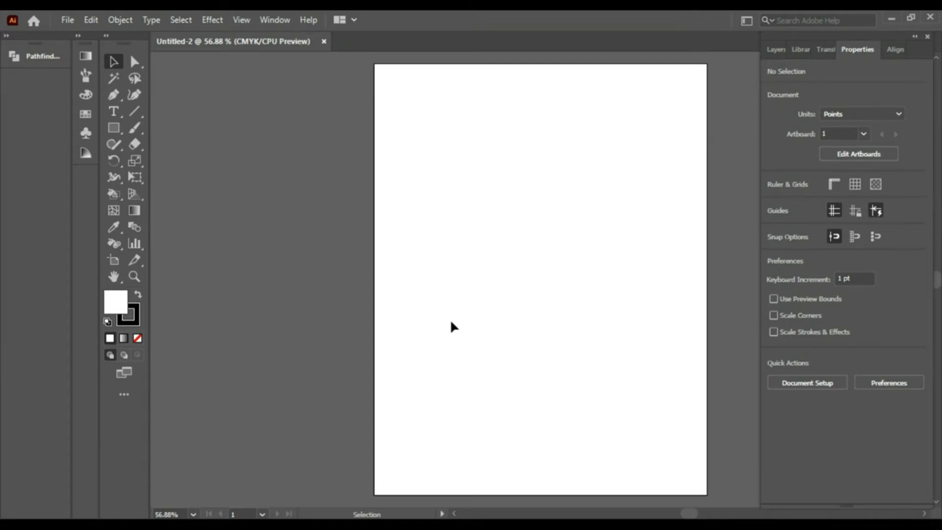
- Draw a circle about 445 pt in diameter from the centre of the artboard
key("l")
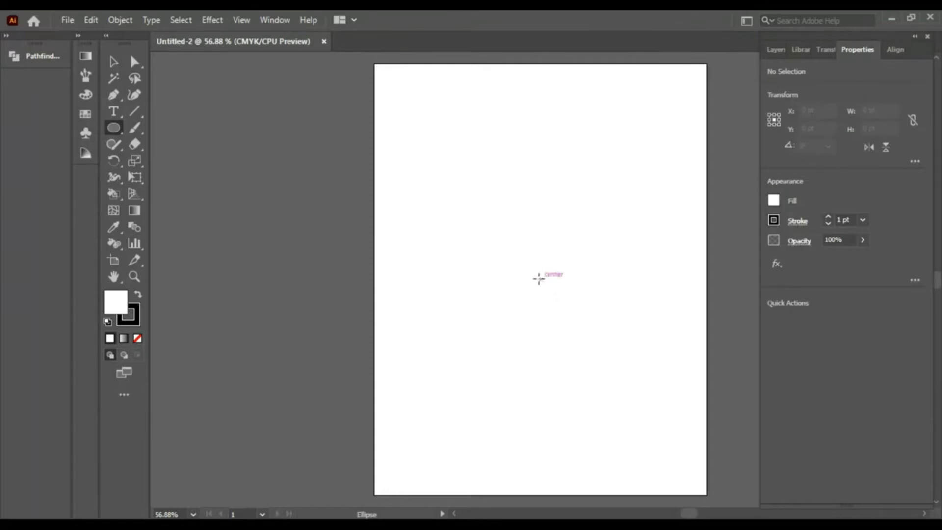
left_click_drag(538, 279, 592, 400)
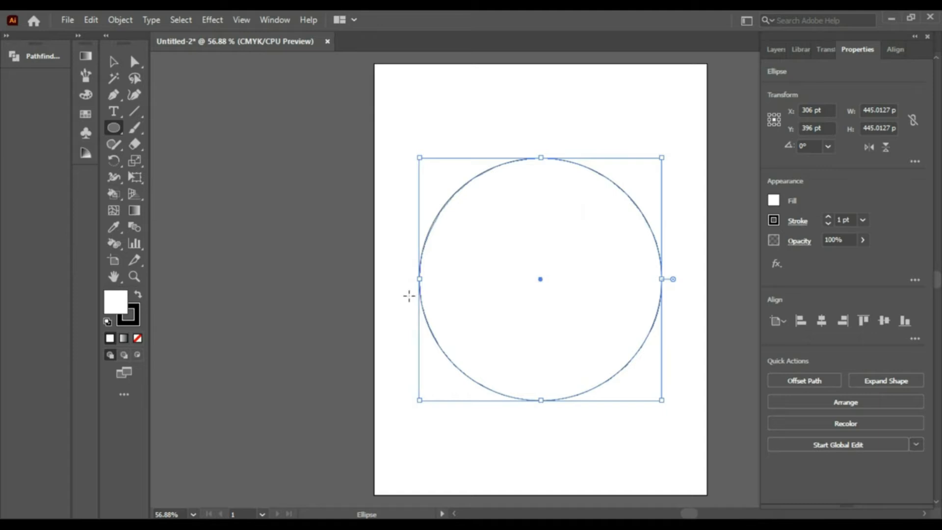
- Select only the circle's top anchor point and raise it by 70 pt to form an egg shape
key("a")
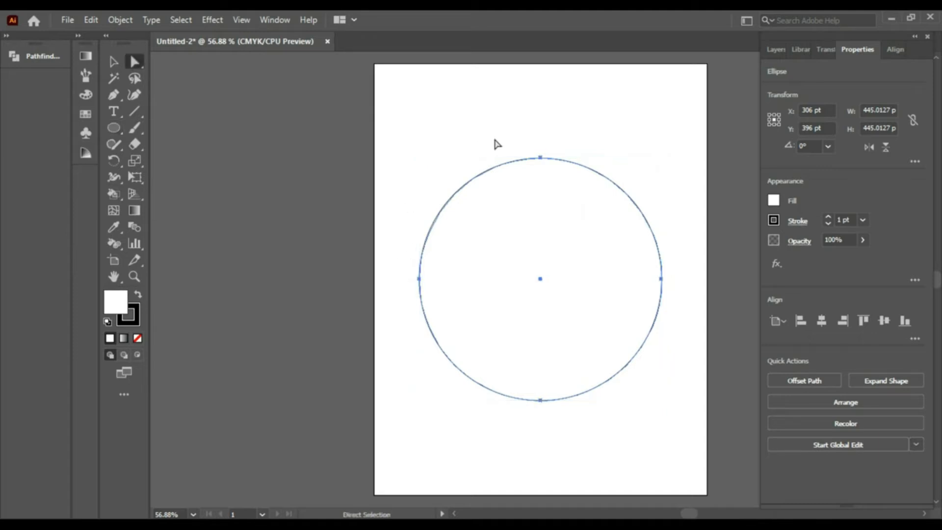
left_click(525, 133)
left_click_drag(519, 138, 561, 180)
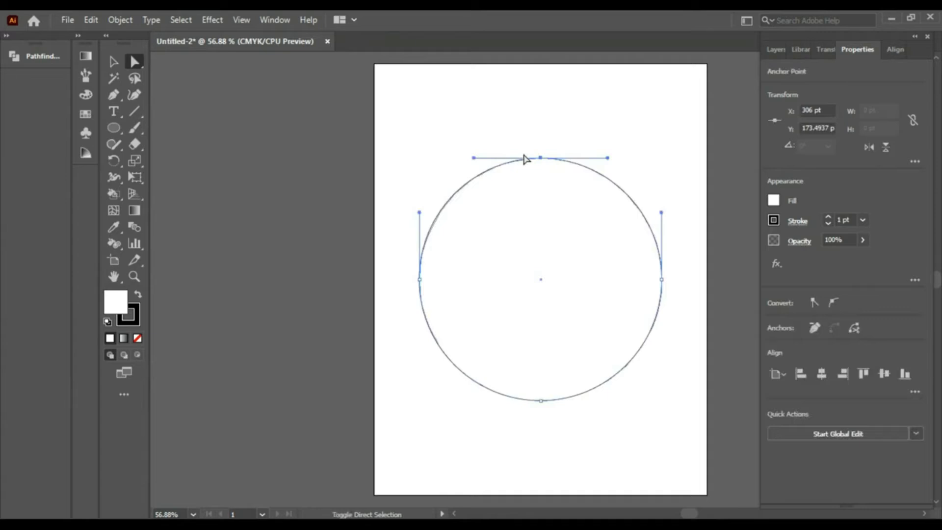
key("shift+Up")
key("shift+Up")
key("shift+Up")
key("shift+Up")
key("shift+Up")
key("shift+Up")
key("shift+Up")
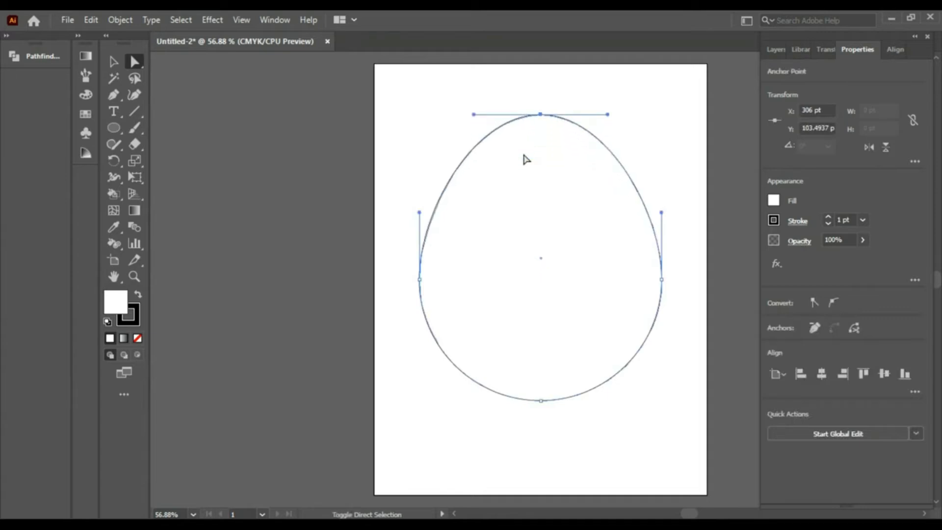
left_click(634, 106)
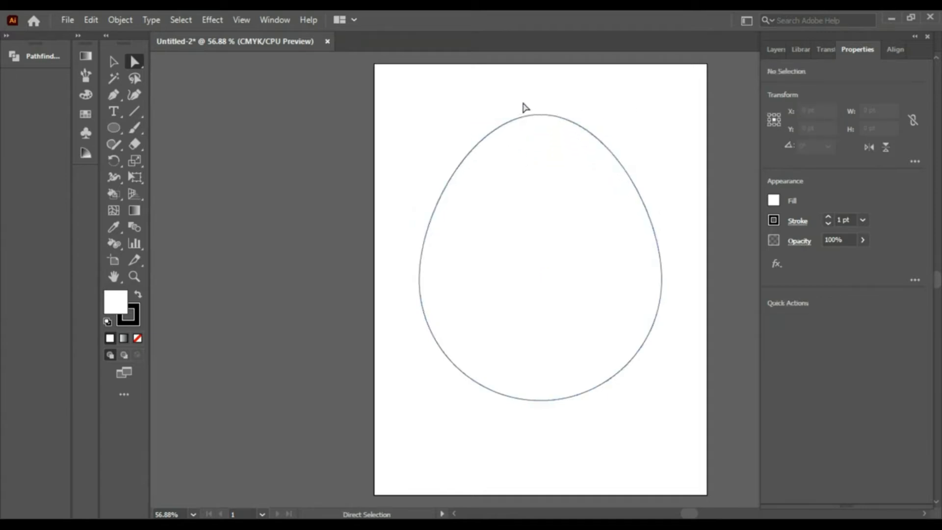
- Swing the top anchor's right direction handle down and inward so the right side curves like a teardrop
left_click_drag(524, 100, 575, 143)
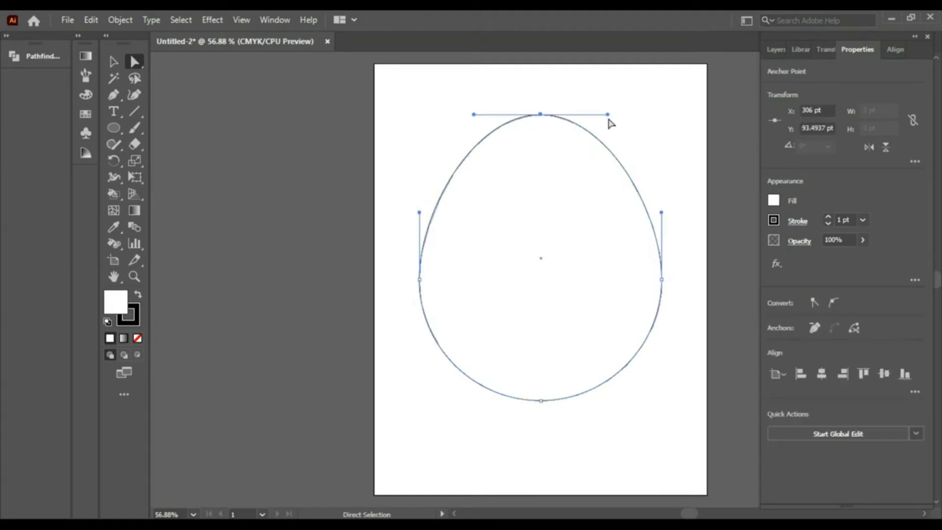
left_click_drag(608, 114, 559, 187)
left_click_drag(545, 93, 673, 466)
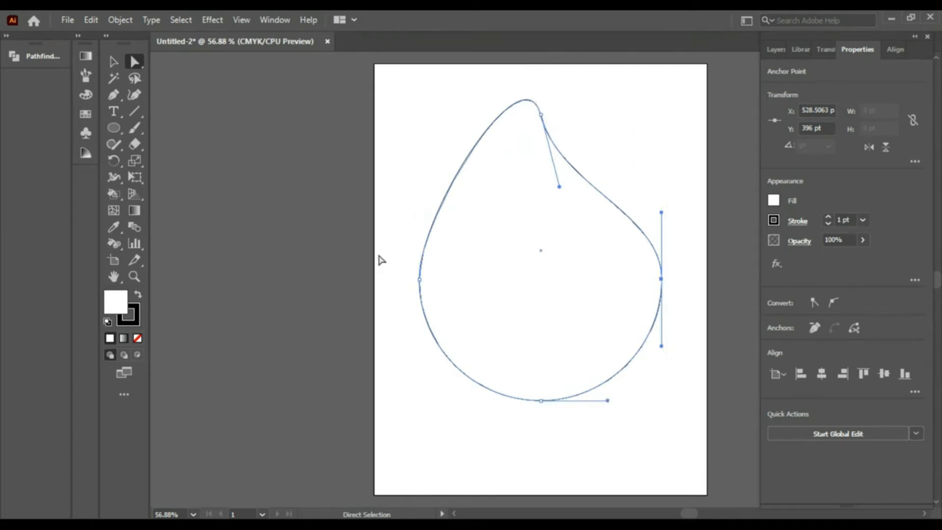
- Cover the shape's left half with a rectangle about 299 × 641 pt and cut away everything it covers using Shape Builder
key("m")
left_click_drag(385, 75, 548, 423)
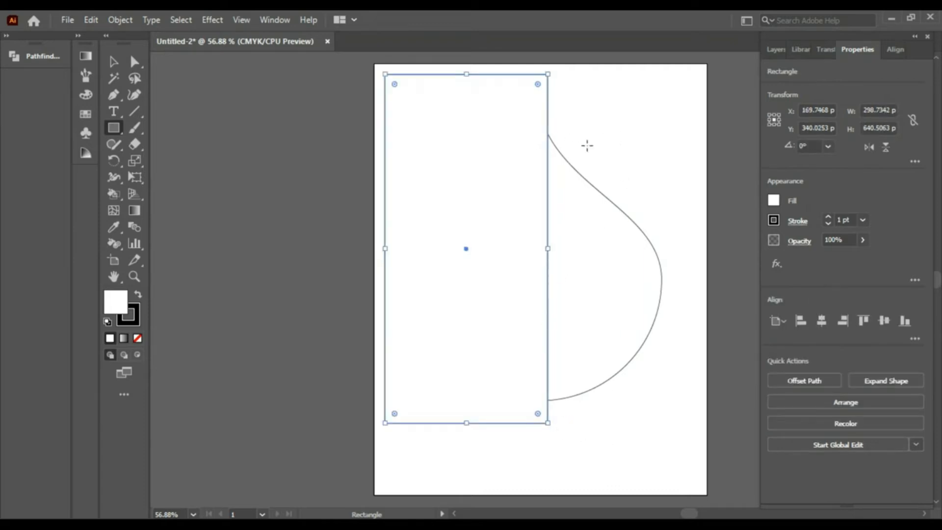
key("ctrl+a")
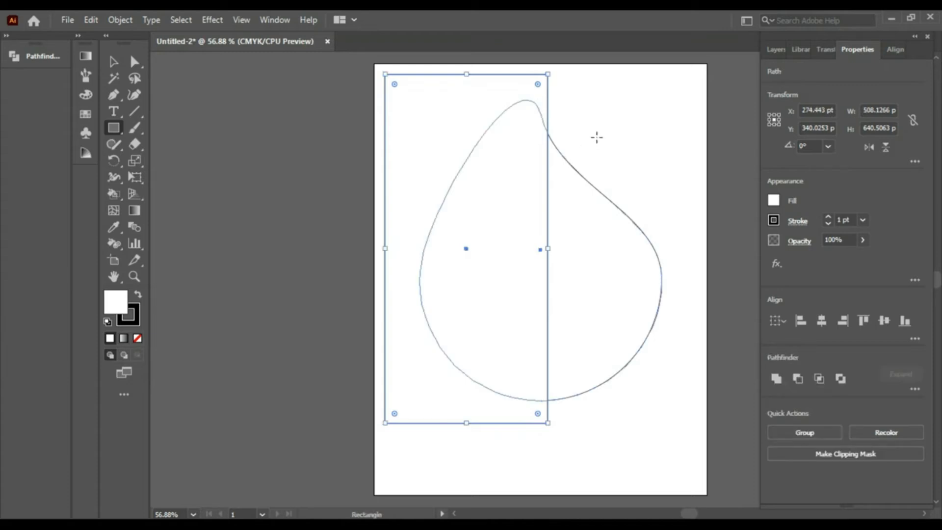
key("shift+m")
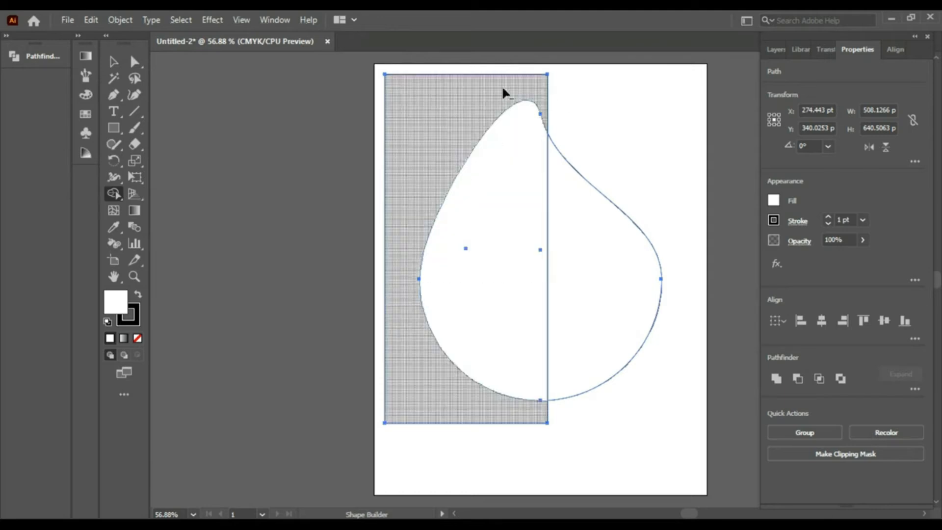
left_click_drag(579, 87, 504, 123)
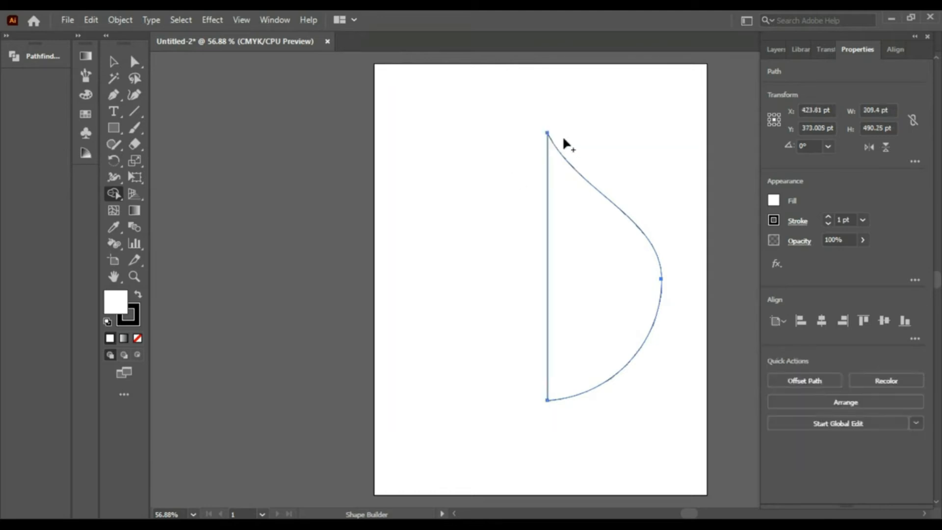
- Select the remaining right half of the teardrop and duplicate it
left_click(114, 62)
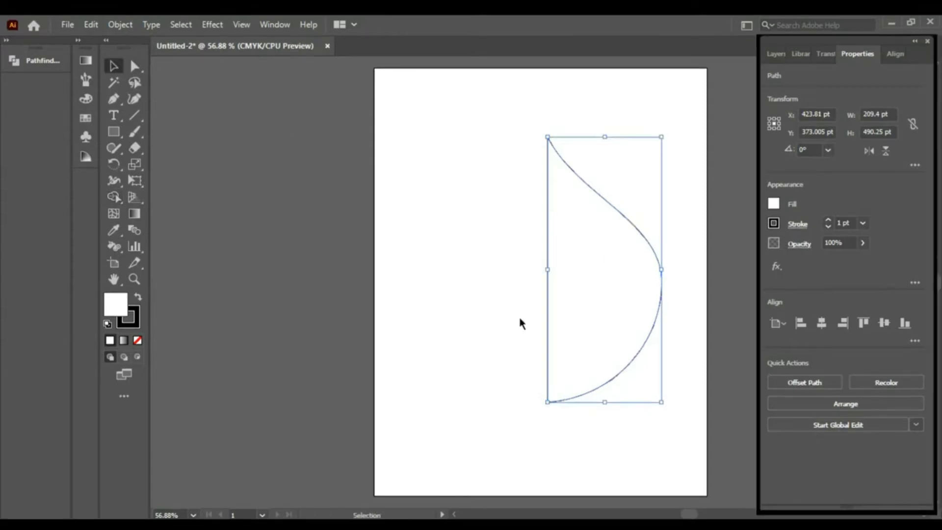
left_click(460, 249)
left_click_drag(473, 249, 604, 299)
key("ctrl+c")
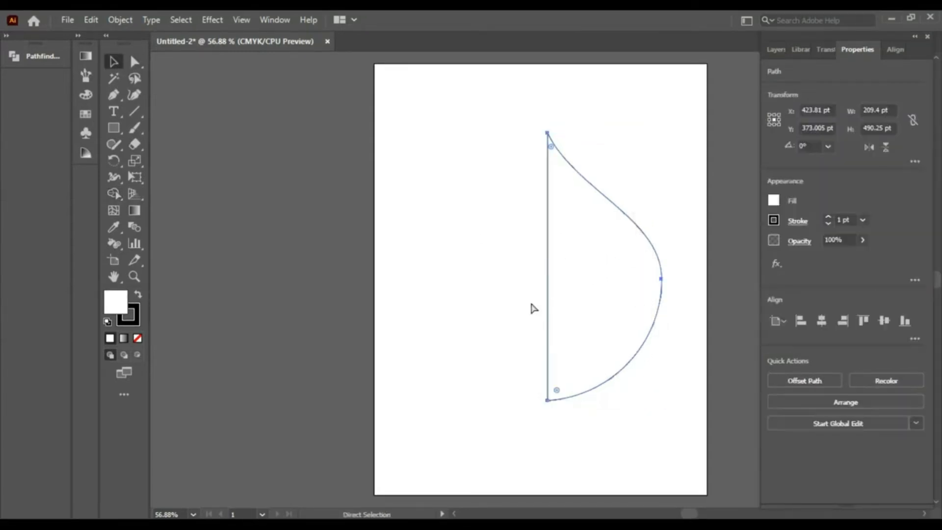
key("ctrl+v")
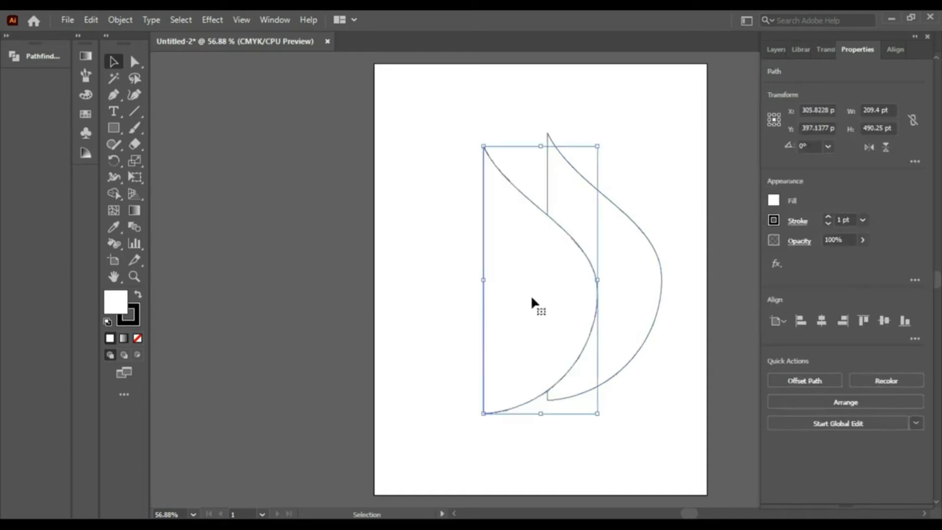
- Reflect the duplicate across the vertical axis and place it flush against the straight edge of the original half
right_click(532, 307)
mouse_move(589, 435)
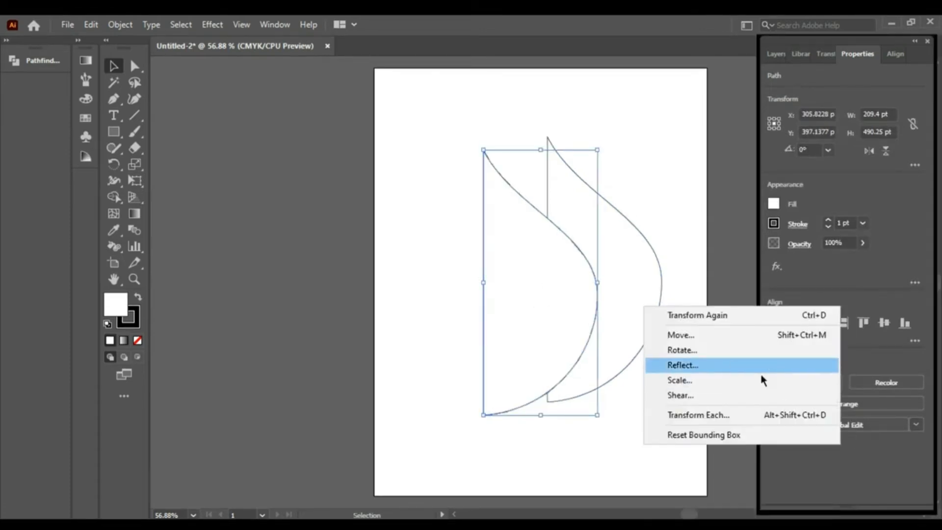
left_click(727, 360)
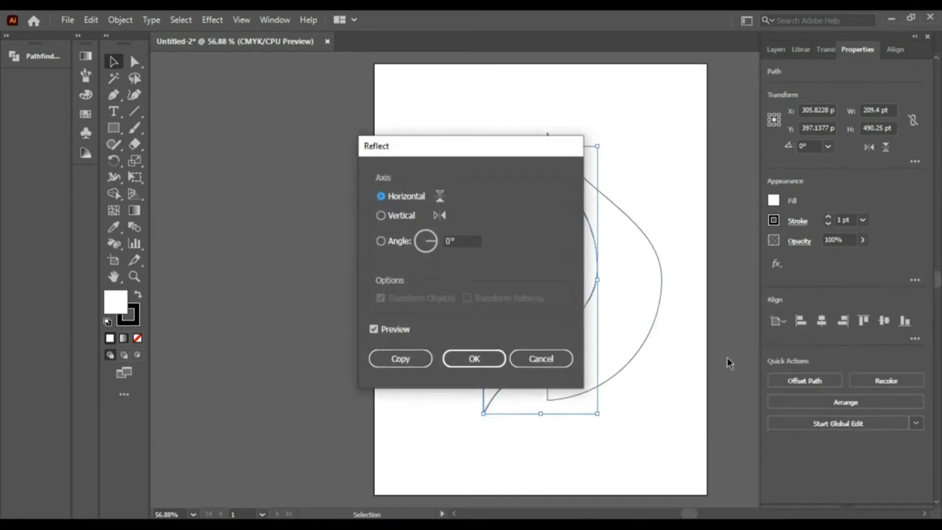
left_click(381, 215)
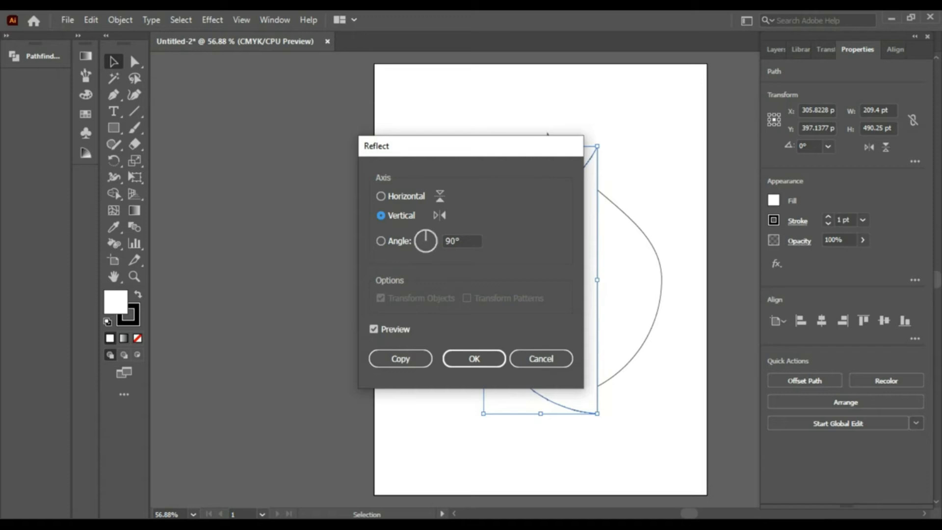
left_click(472, 354)
left_click_drag(552, 319, 502, 305)
left_click(569, 413)
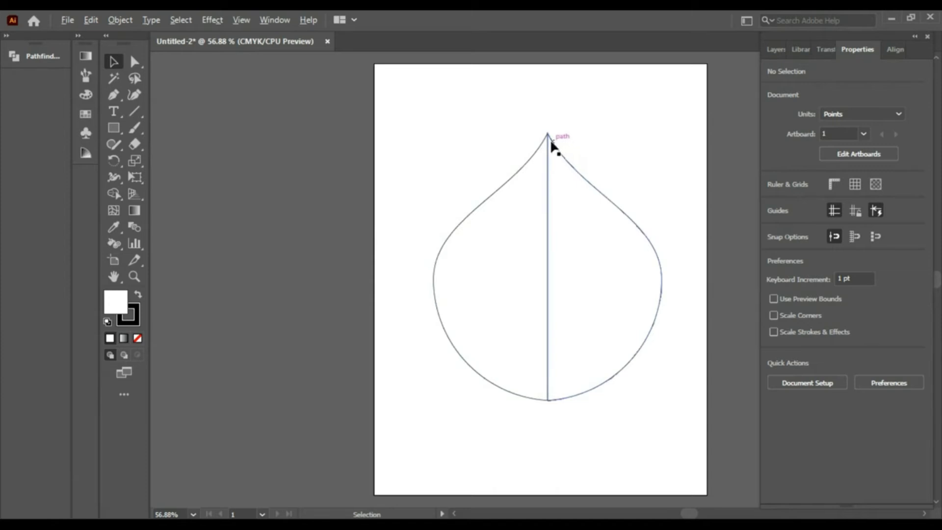
- Align the strokes of both teardrop halves to the inside of their paths
scroll(549, 140, "up", 4)
scroll(549, 140, "up", 3)
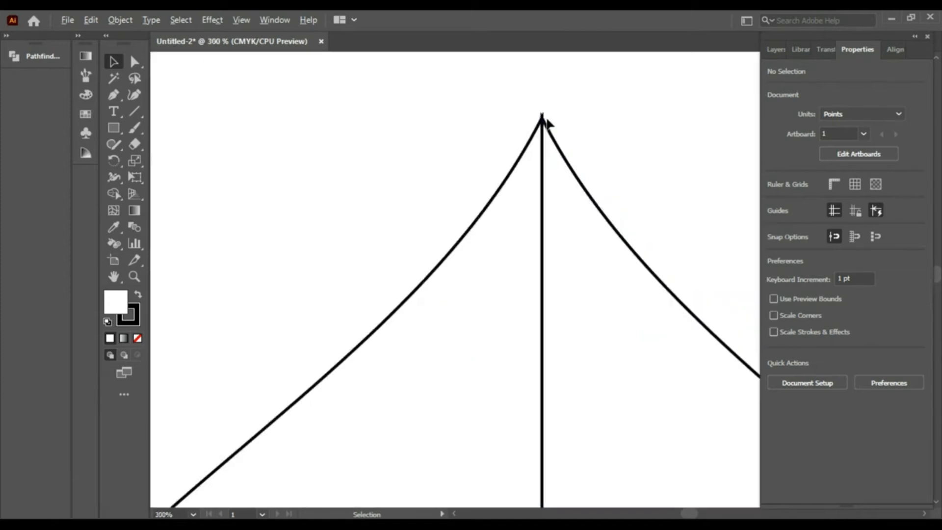
left_click(527, 135)
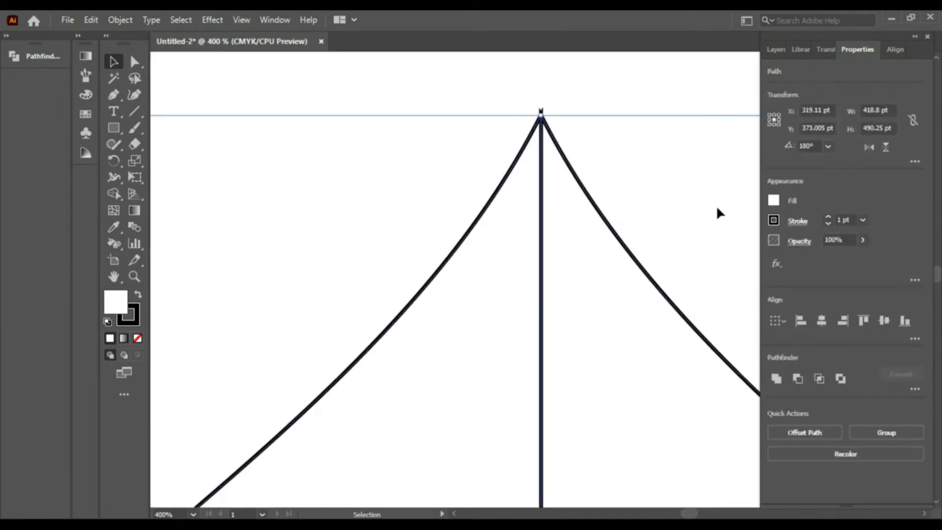
left_click(798, 222)
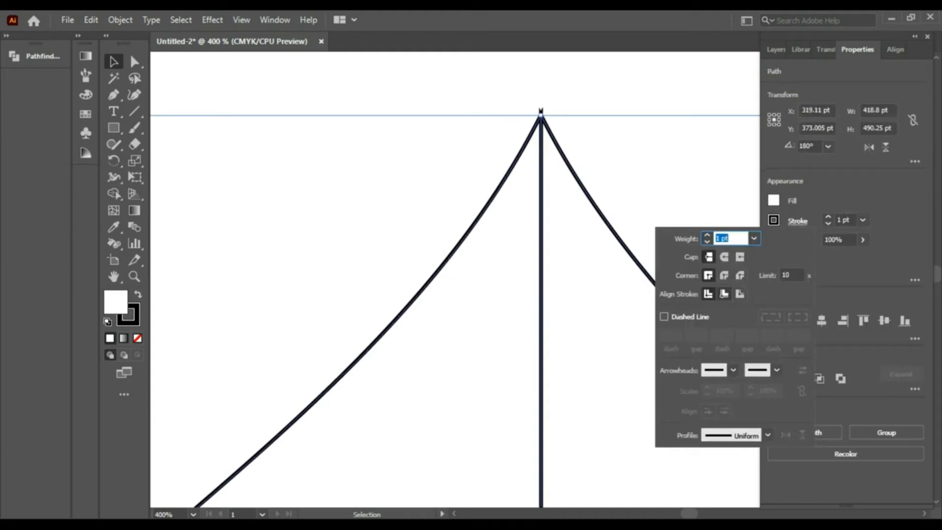
left_click(725, 297)
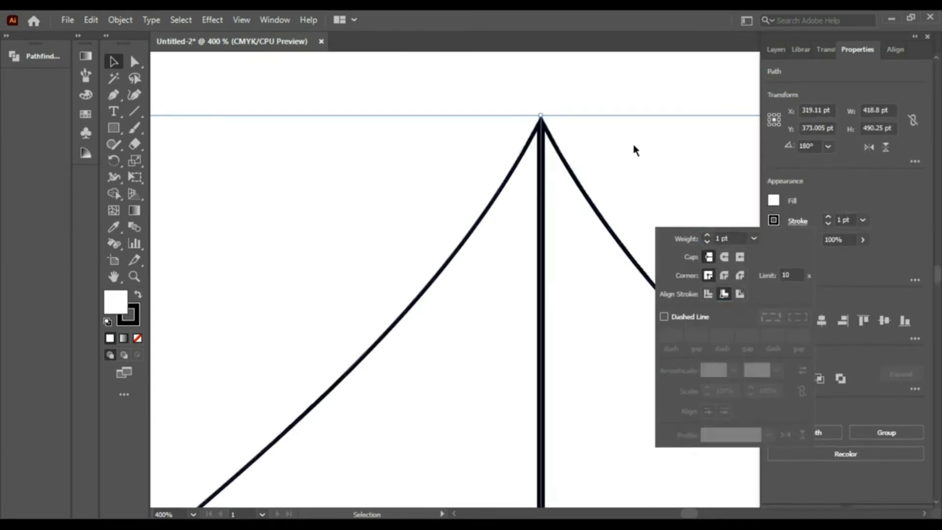
left_click(549, 131)
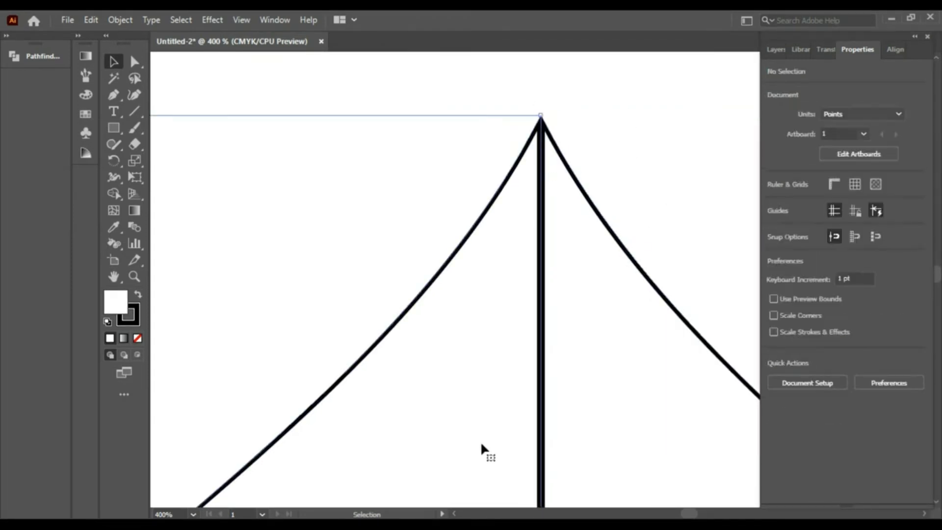
- Inspect the tip and the centre seam to check how the two teardrop halves meet
left_click(546, 302)
double_click(113, 276)
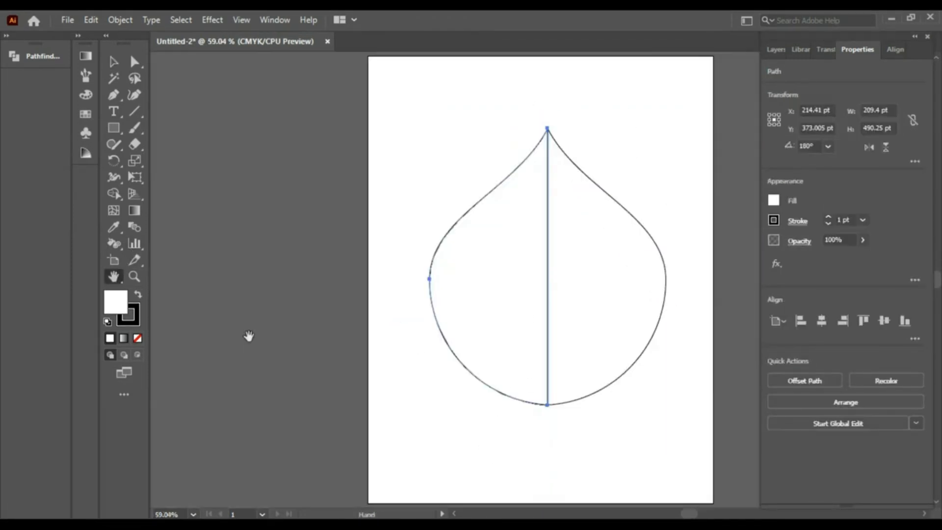
key("v")
left_click(525, 407)
left_click(503, 331)
left_click(614, 449)
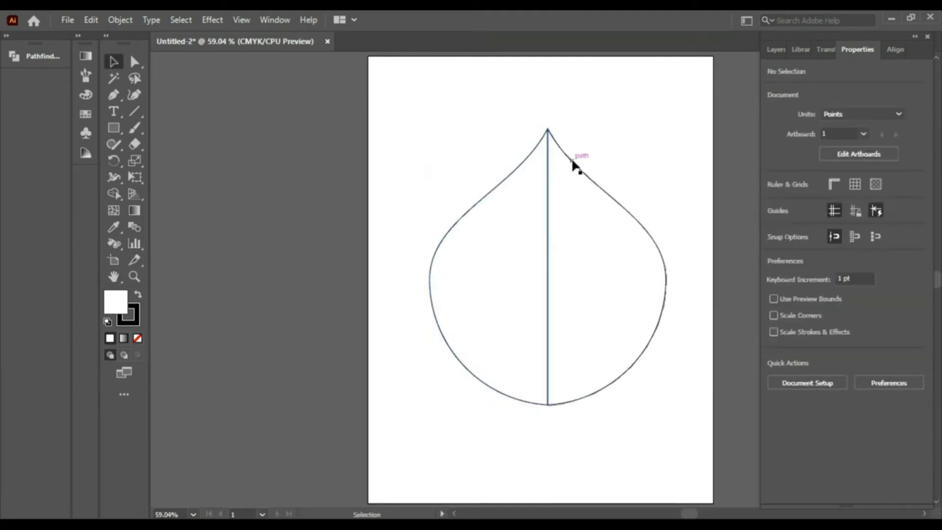
scroll(555, 156, "up", 4)
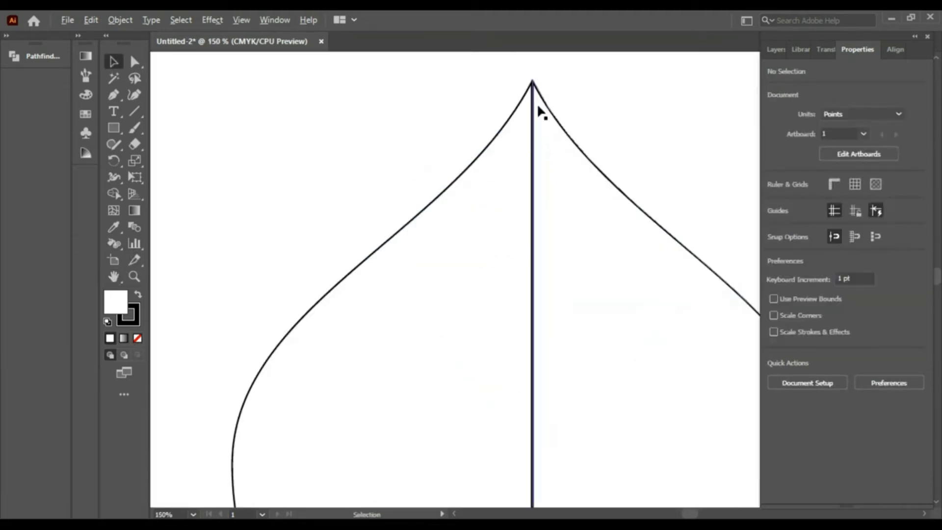
scroll(547, 259, "down", 4)
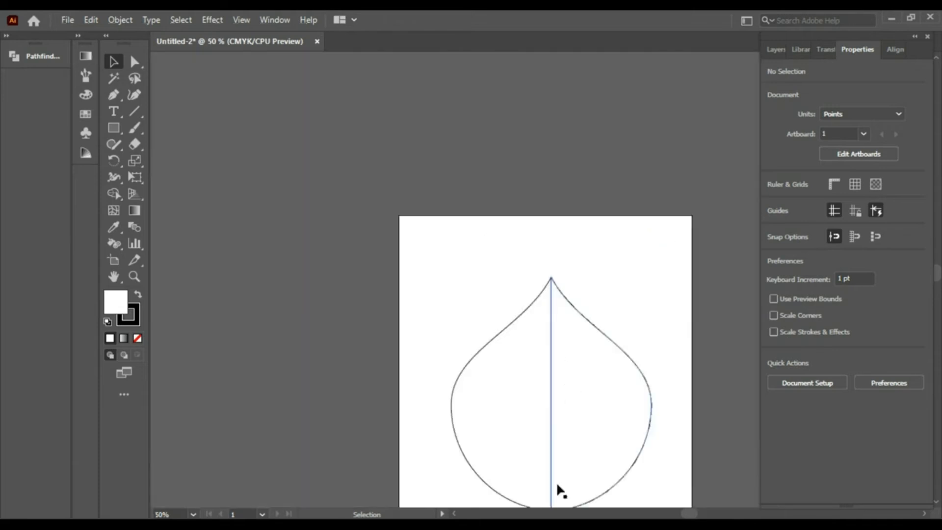
scroll(558, 491, "down", 3)
double_click(113, 278)
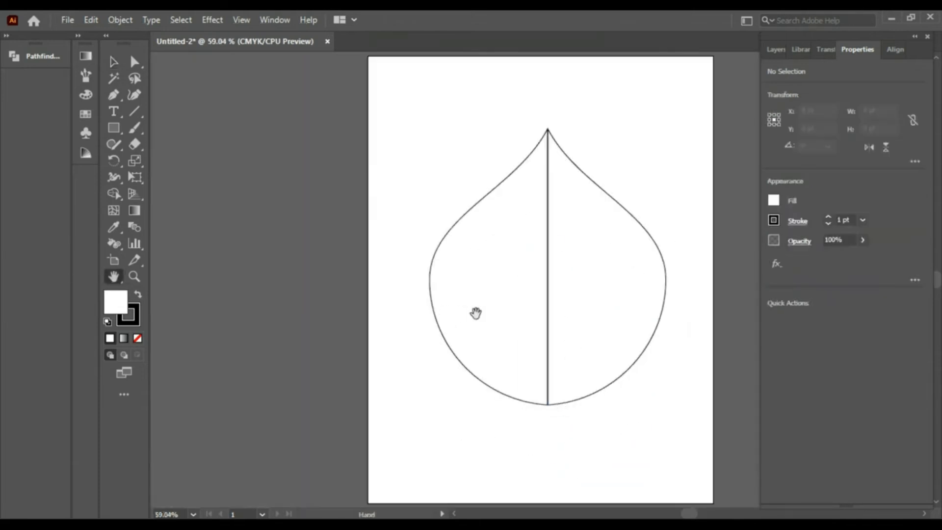
- Select both halves and merge them into a single teardrop with Shape Builder
key("v")
left_click_drag(415, 118, 682, 444)
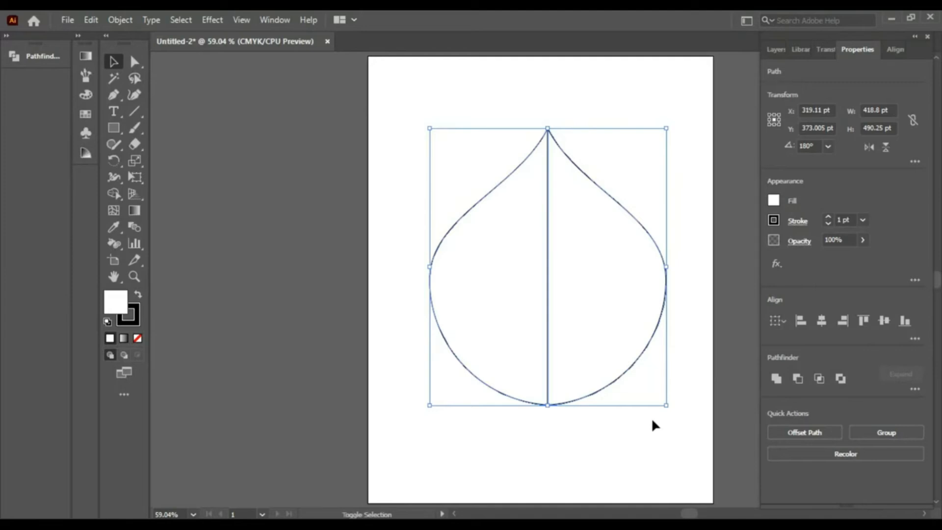
key("shift+m")
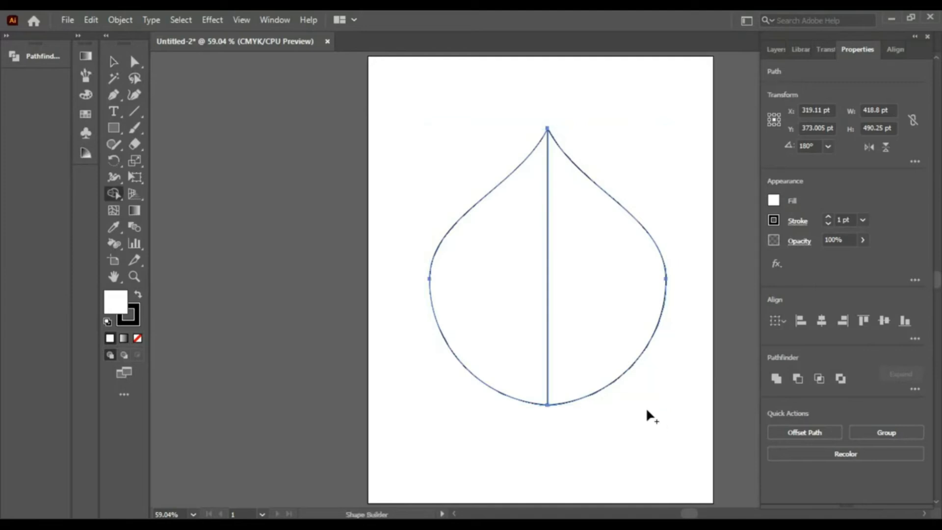
left_click_drag(512, 269, 601, 317)
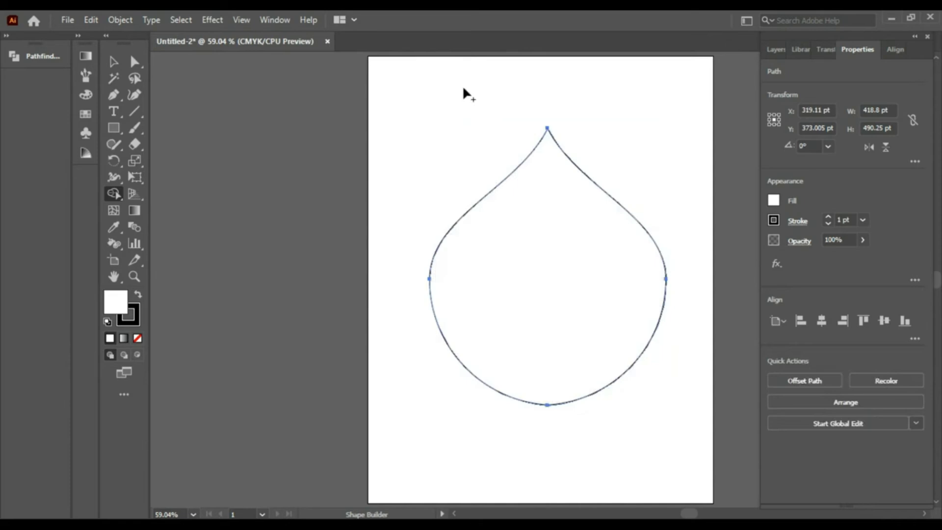
key("v")
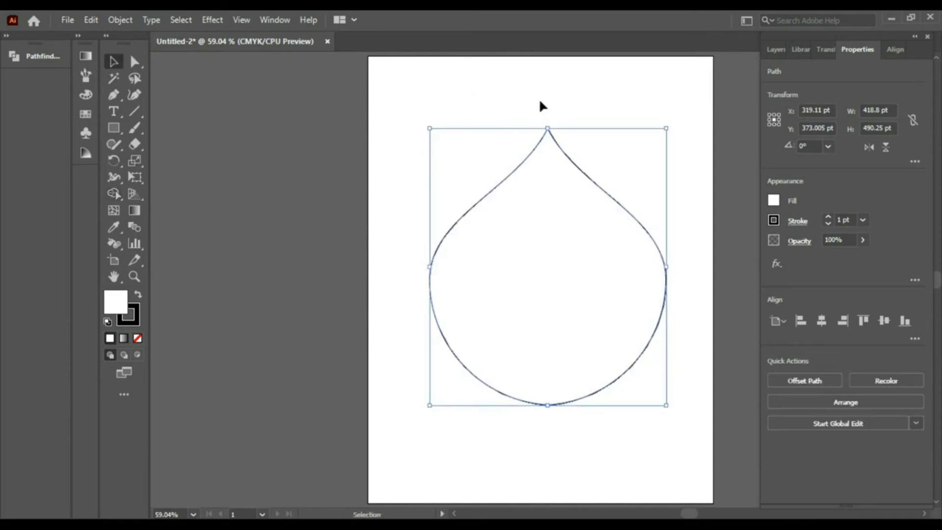
left_click(540, 102)
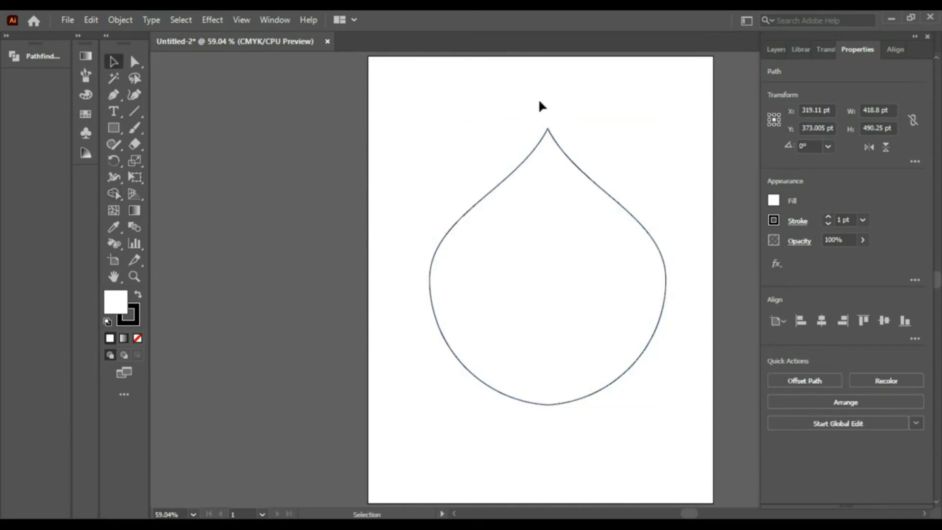
left_click_drag(557, 143, 559, 144)
left_click(549, 114)
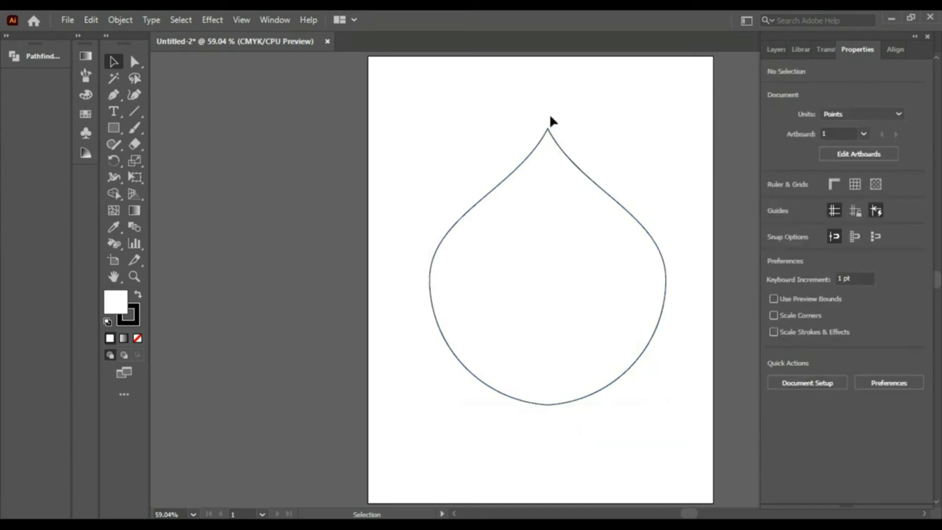
- Pull the teardrop's tip anchor straight up to just below the artboard's upper edge to lengthen the point
key("a")
left_click_drag(529, 112, 563, 144)
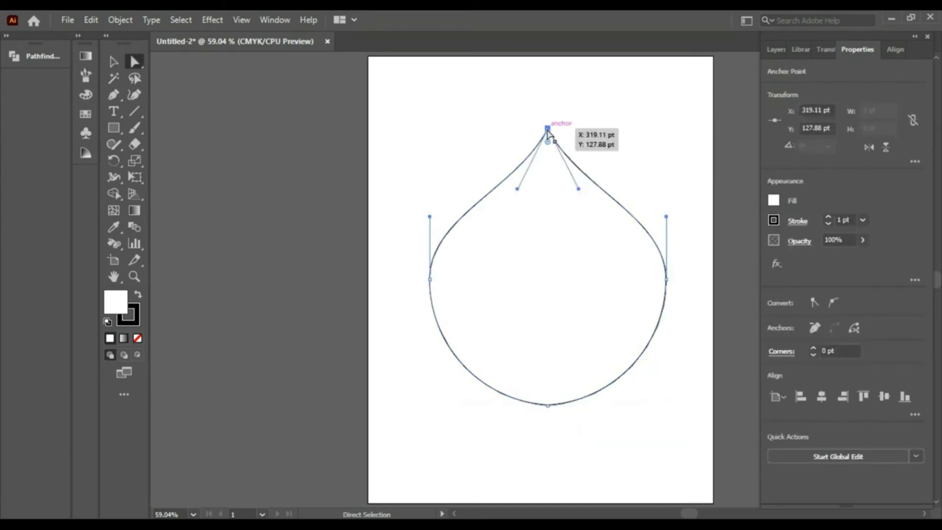
left_click(548, 131)
left_click_drag(530, 116, 547, 69)
left_click(547, 131)
- Nudge the anchor at the teardrop's widest point on the right side 4 pt inward
left_click_drag(684, 262, 656, 324)
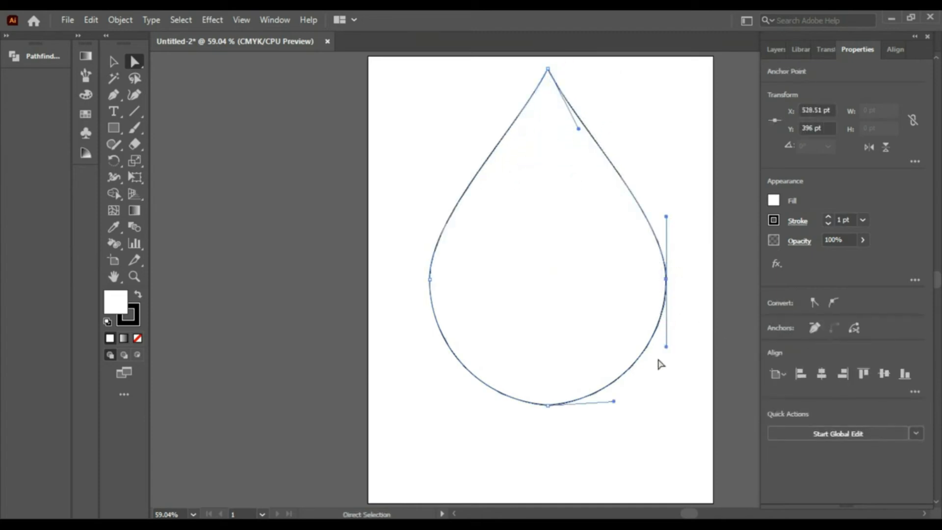
key("Left")
key("Left")
key("Left")
key("Left")
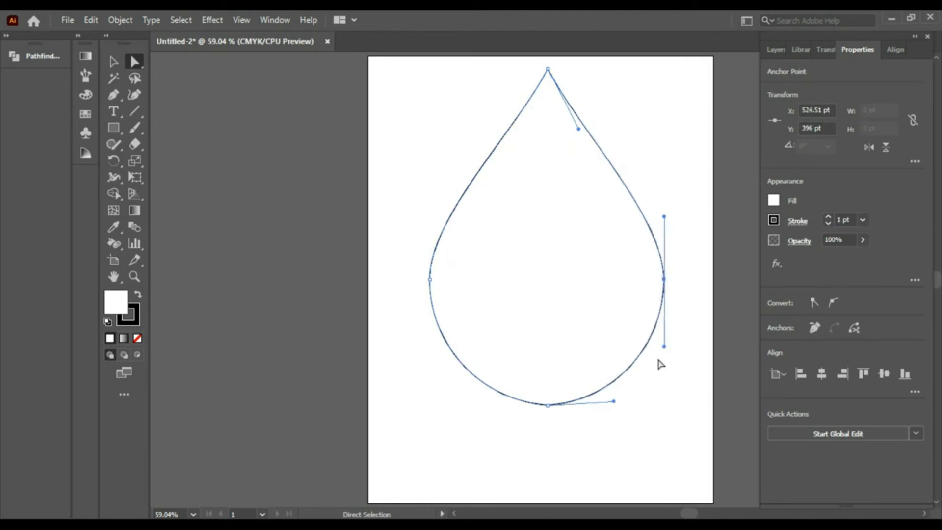
- Nudge the matching anchor on the teardrop's left side inward by about 4 pt
left_click_drag(401, 256, 456, 322)
key("Right")
key("Right")
key("Right")
key("Right")
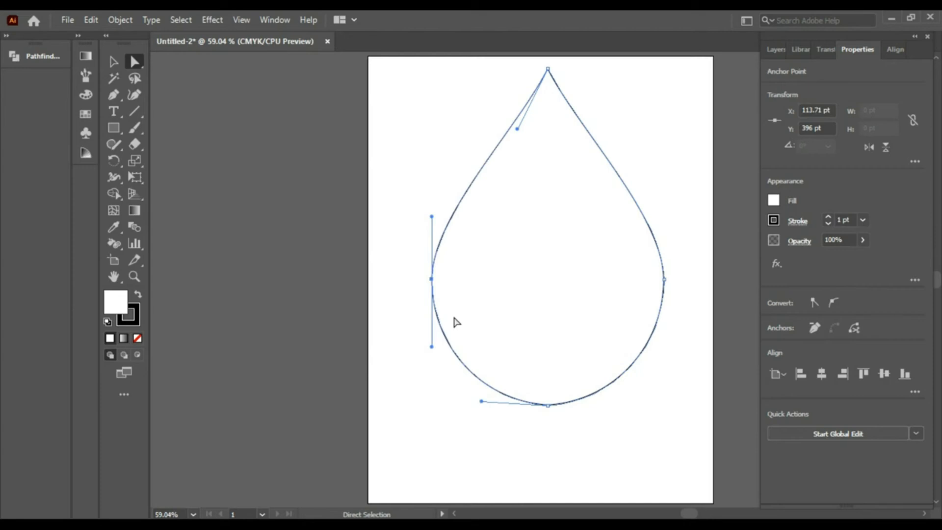
- Move the whole teardrop straight down about 95 pt to centre it on the artboard
left_click(674, 190)
left_click_drag(535, 444, 562, 376)
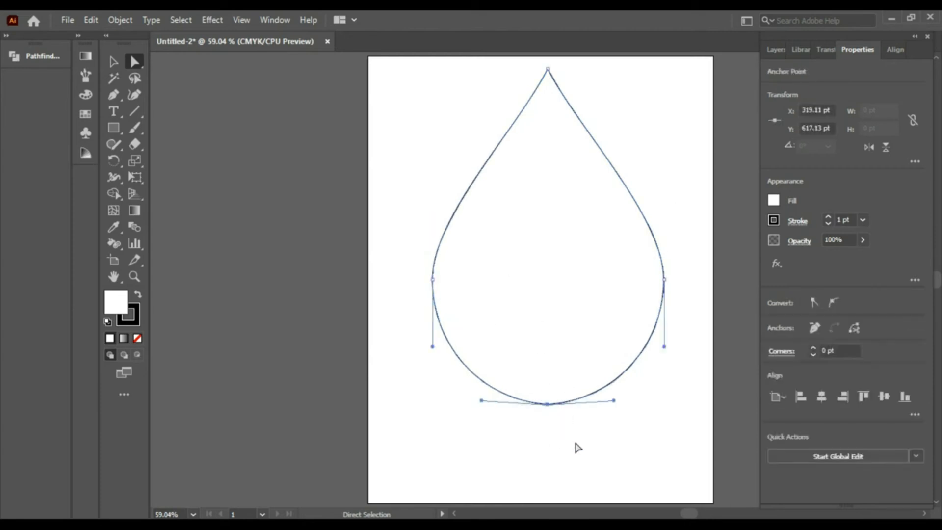
left_click(578, 446)
key("v")
left_click(561, 282)
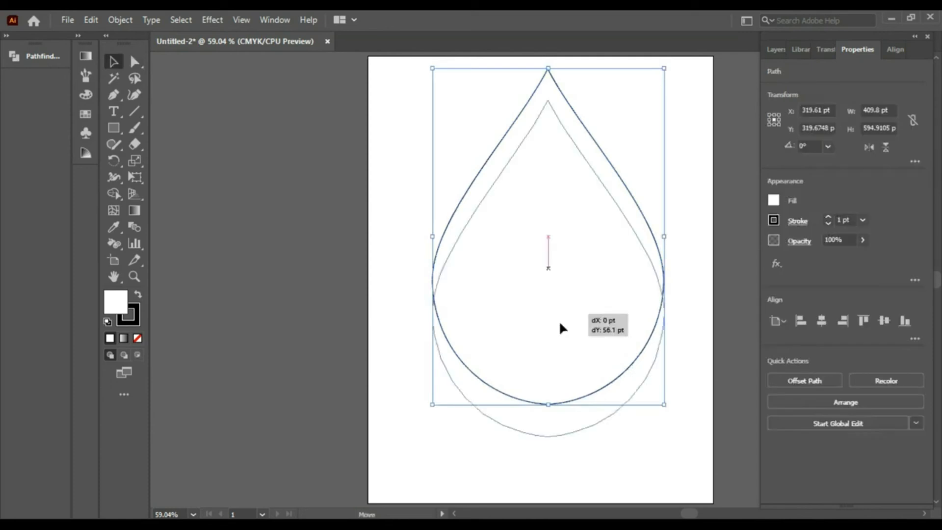
key("ctrl+z")
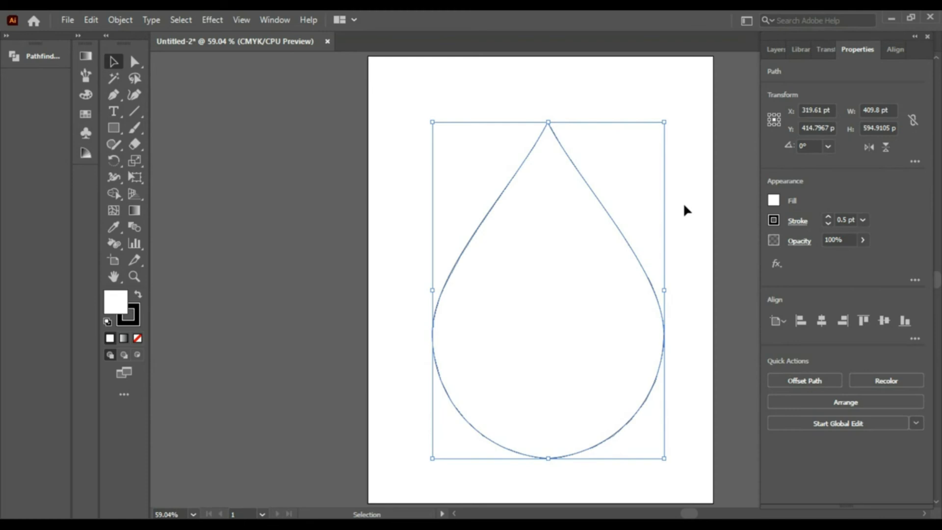
- Try to set the fill colour to bright cyan, hex 22E7FC, with no object selected
left_click(170, 317)
double_click(124, 305)
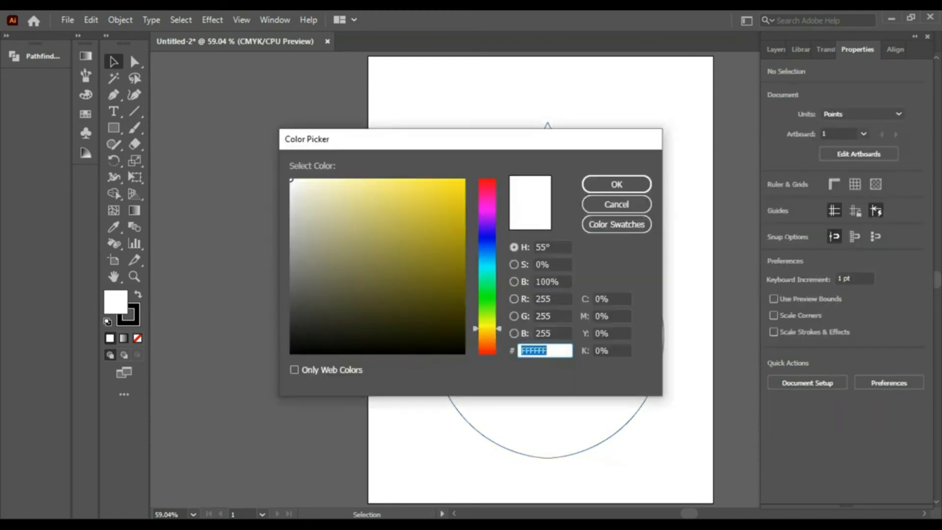
left_click_drag(487, 328, 487, 264)
left_click(441, 183)
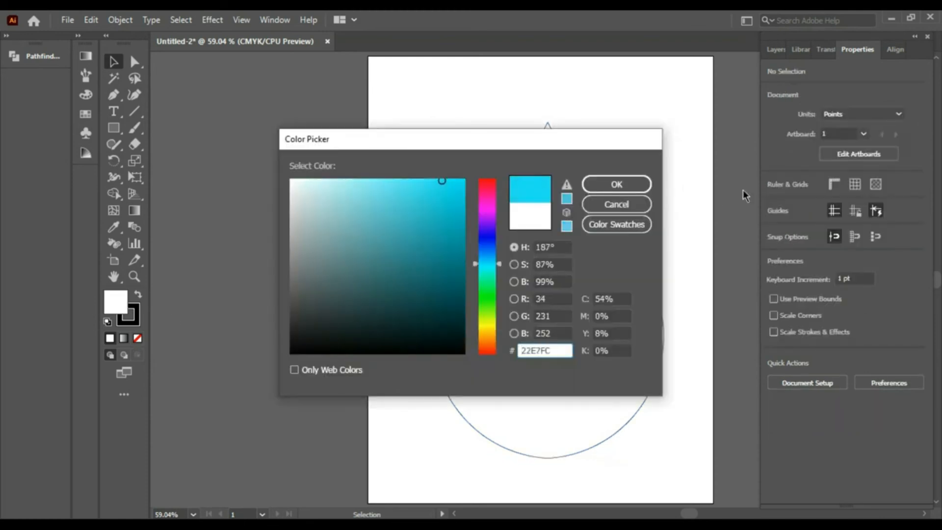
left_click(616, 184)
- Fill the teardrop with a bright light blue of hue 187° and deselect it
left_click(485, 315)
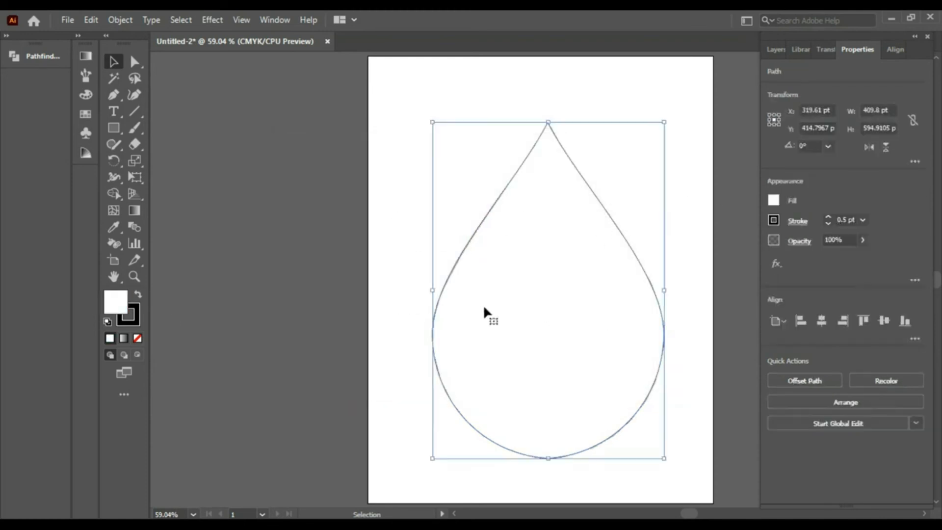
double_click(115, 301)
left_click_drag(487, 328, 487, 264)
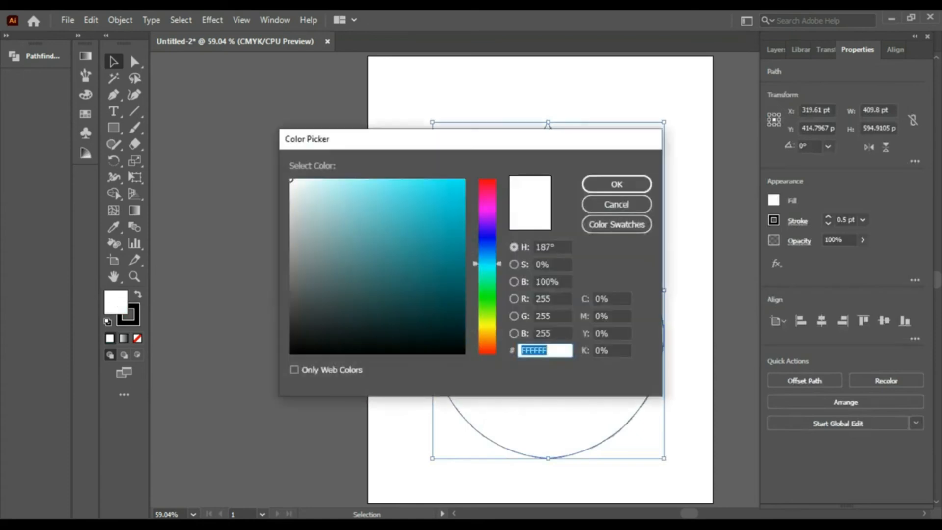
left_click(444, 191)
left_click(438, 179)
left_click(590, 185)
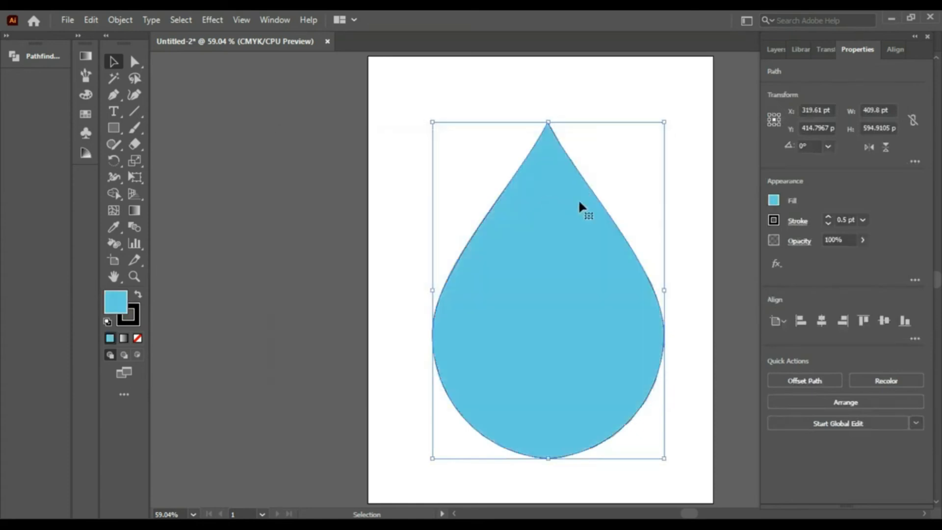
left_click(680, 268)
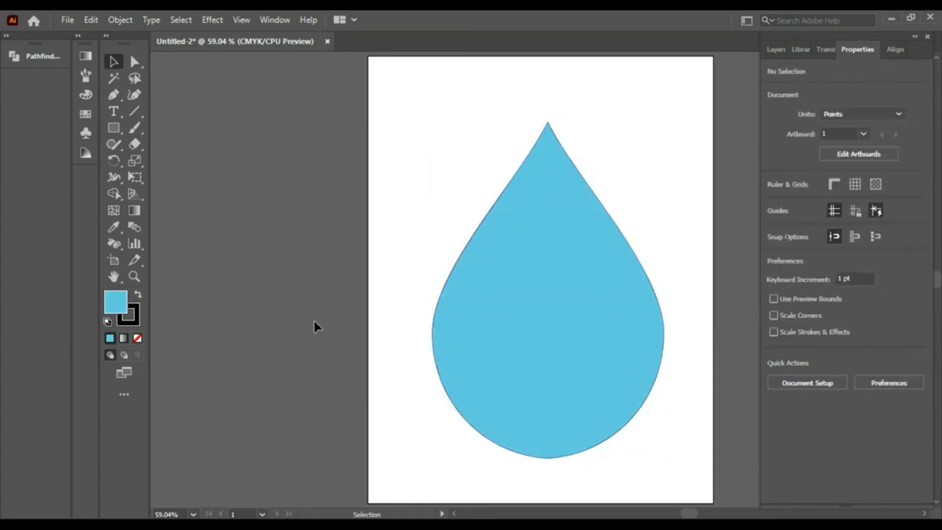
- Try to change the stroke colour to a bright cyan with no object selected
left_click(120, 318)
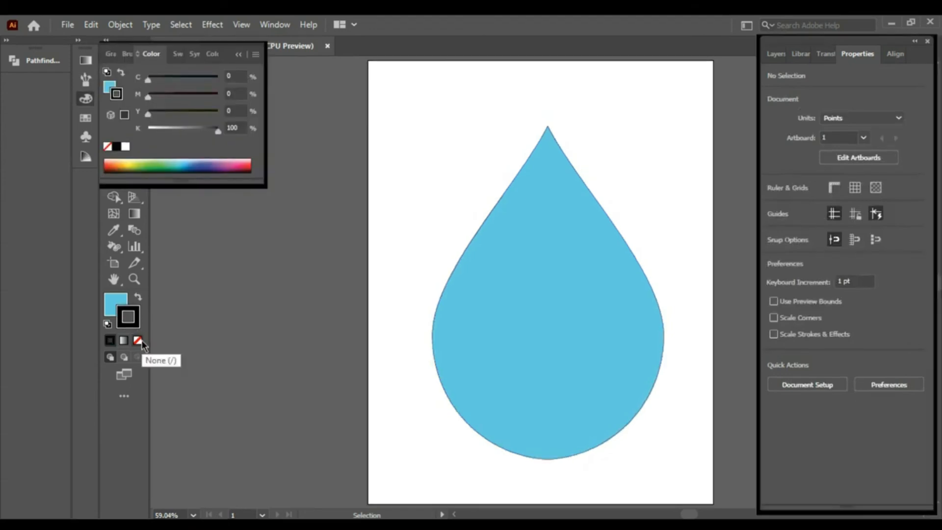
double_click(120, 318)
type("22CEFC")
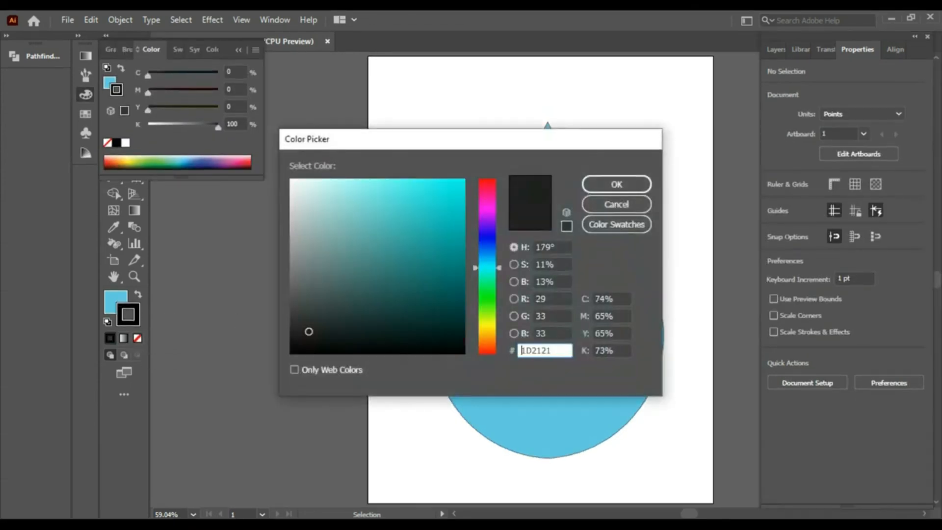
left_click_drag(440, 183, 463, 188)
left_click(620, 184)
- Apply the light blue fill colour to the teardrop's stroke as well
left_click_drag(111, 297, 135, 320)
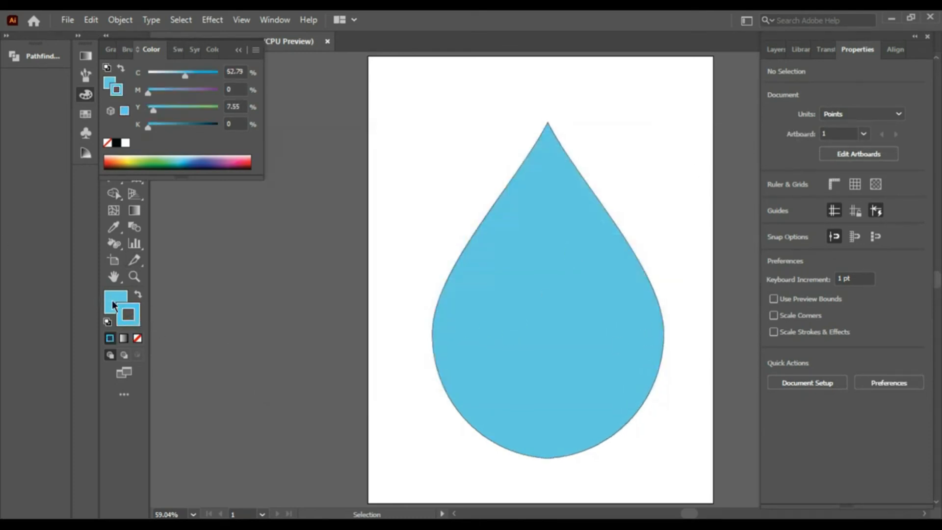
left_click_drag(441, 193, 678, 420)
left_click_drag(110, 302, 127, 318)
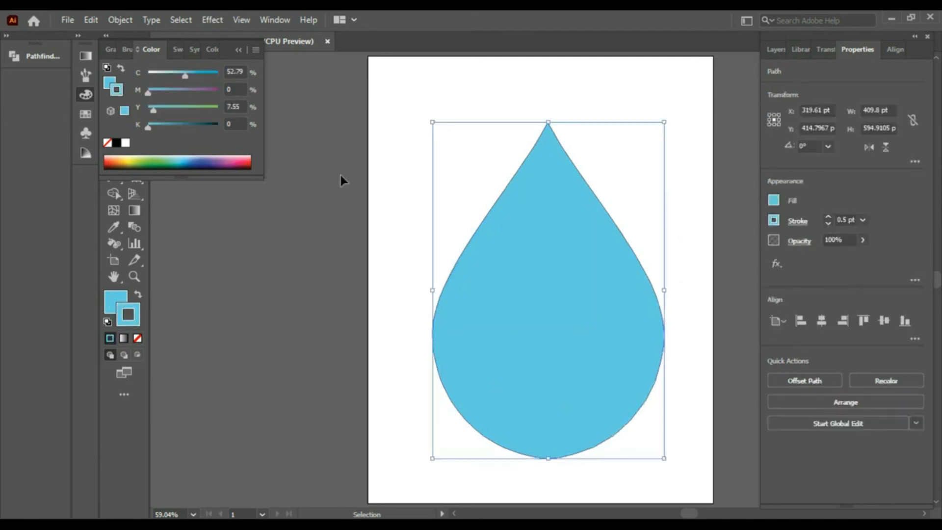
- Give the teardrop's stroke a round cap, a 20 pt weight and centre alignment
left_click(801, 222)
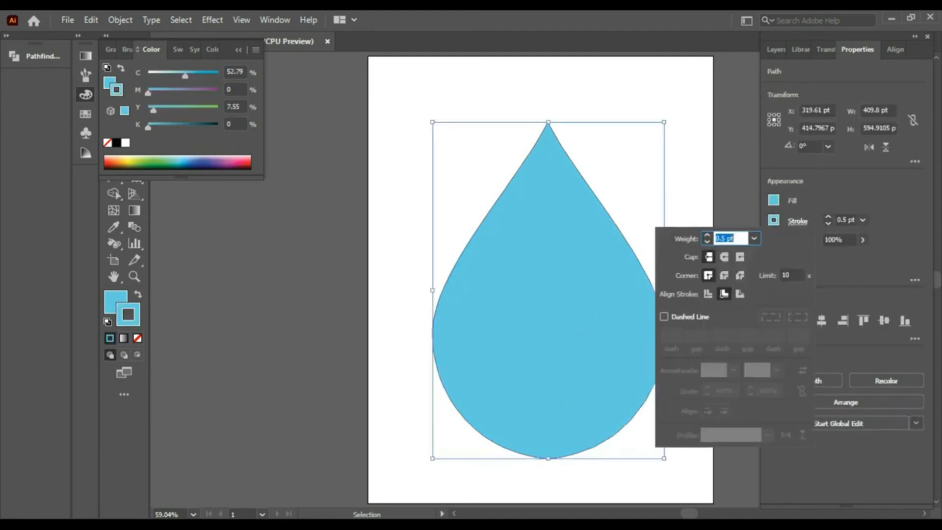
left_click(724, 257)
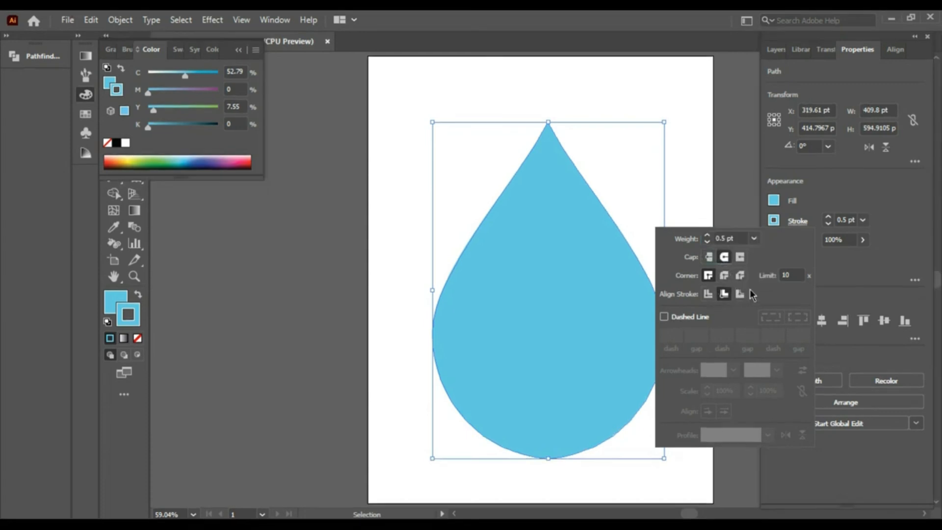
scroll(729, 238, "up", 1)
scroll(728, 239, "up", 6)
scroll(729, 238, "up", 5)
left_click(708, 294)
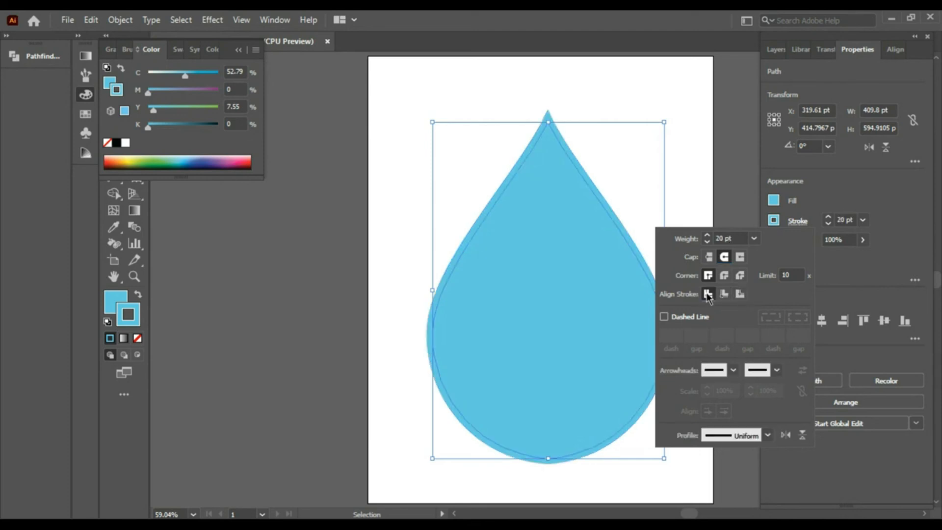
left_click(698, 80)
left_click(682, 385)
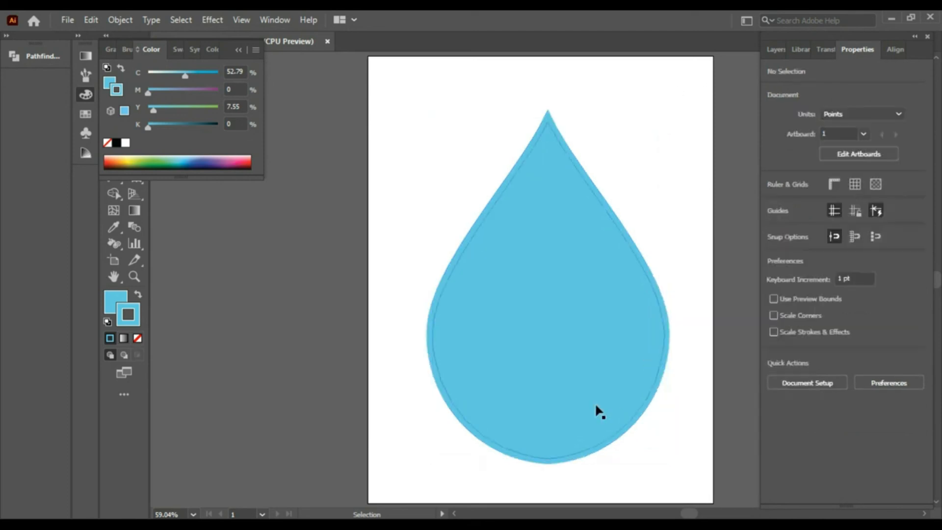
- Check the teardrop's finished edge with the shape selected and deselected
left_click_drag(399, 158, 608, 427)
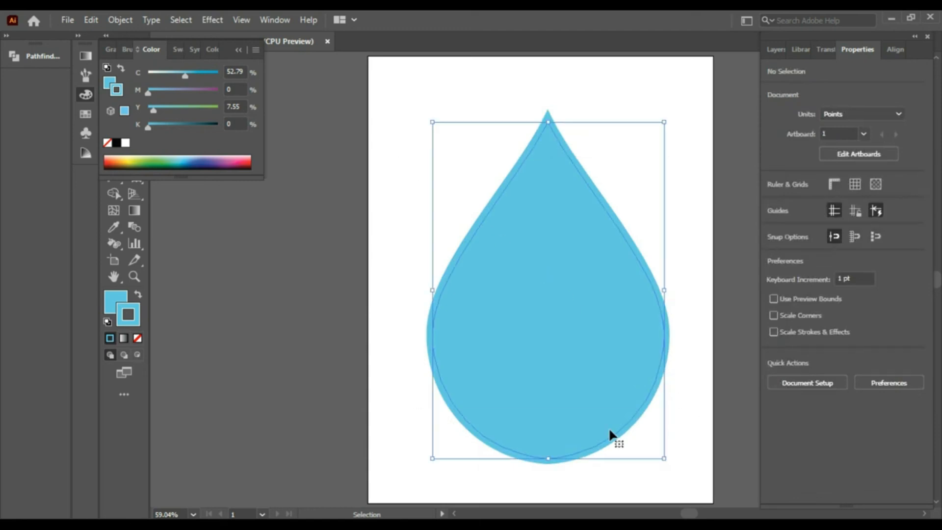
left_click(397, 164)
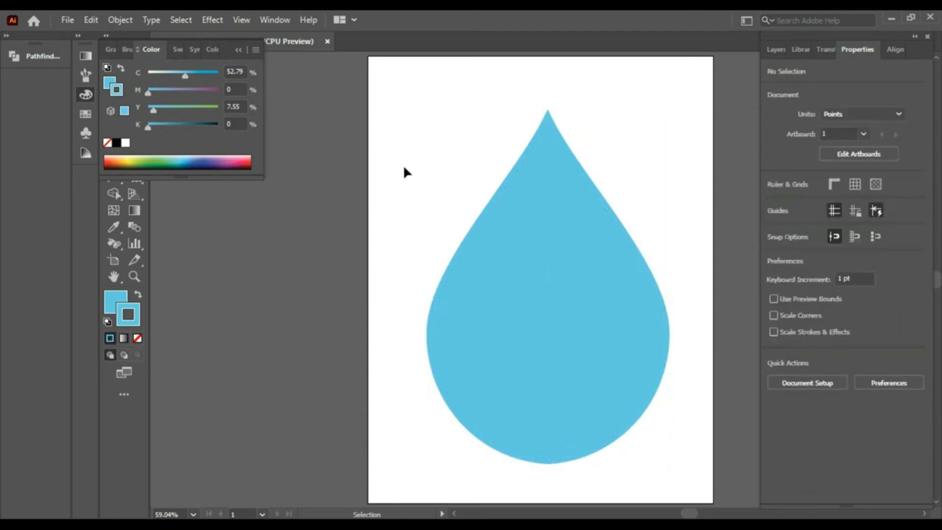
left_click_drag(403, 168, 673, 456)
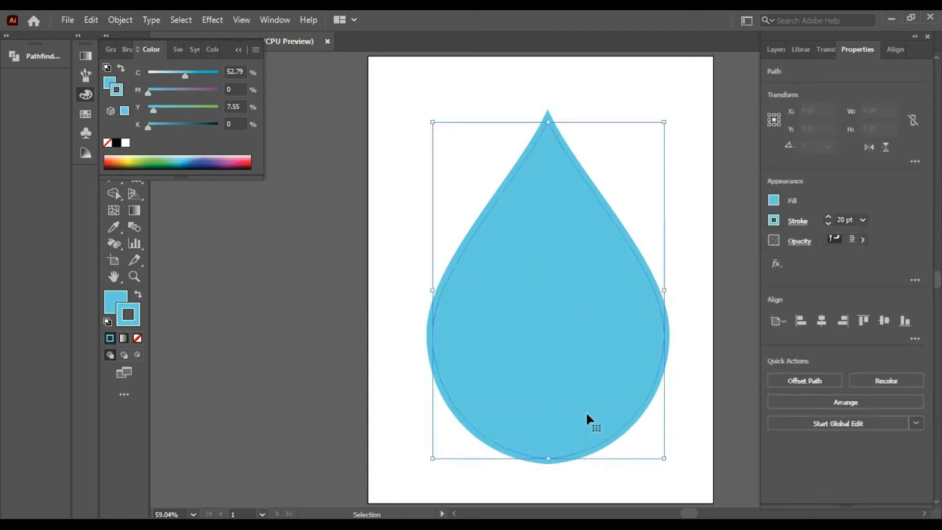
left_click(672, 285)
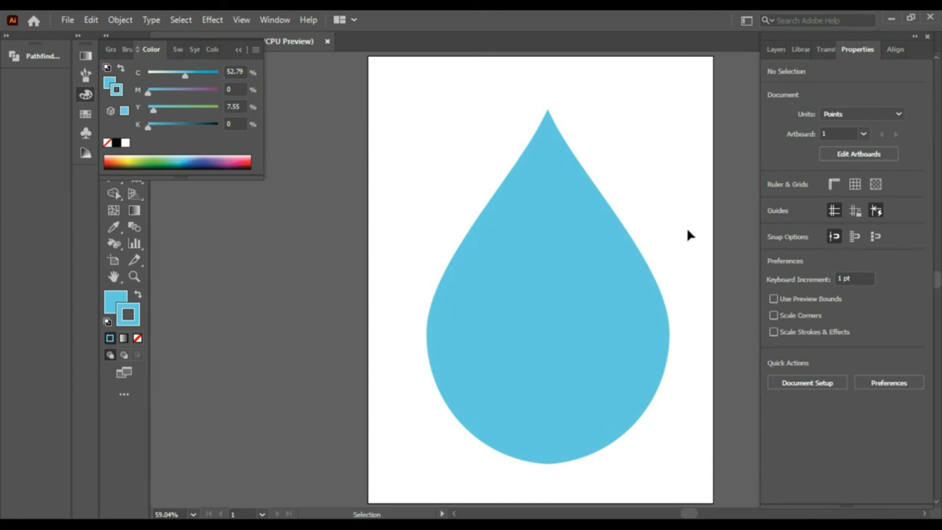